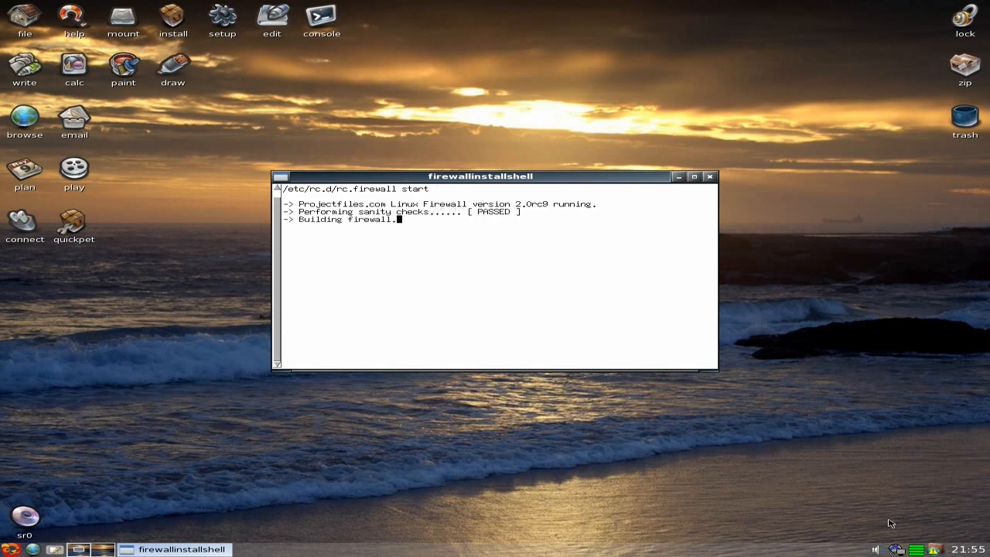
# Dismiss the firewall setup shell and start the GParted partition manager on the sda internal drive.
pyautogui.press('Return')
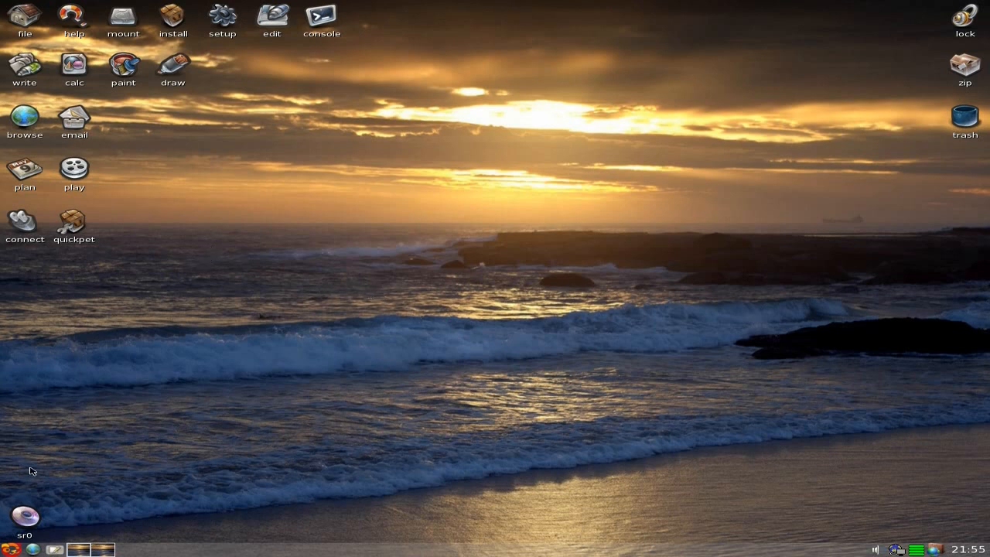
pyautogui.click(12, 551)
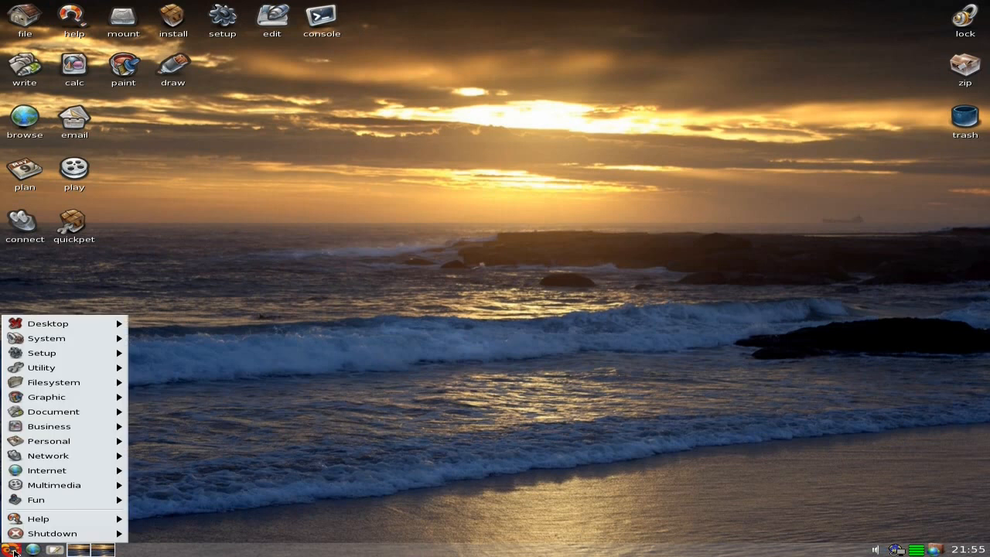
pyautogui.moveTo(52, 341)
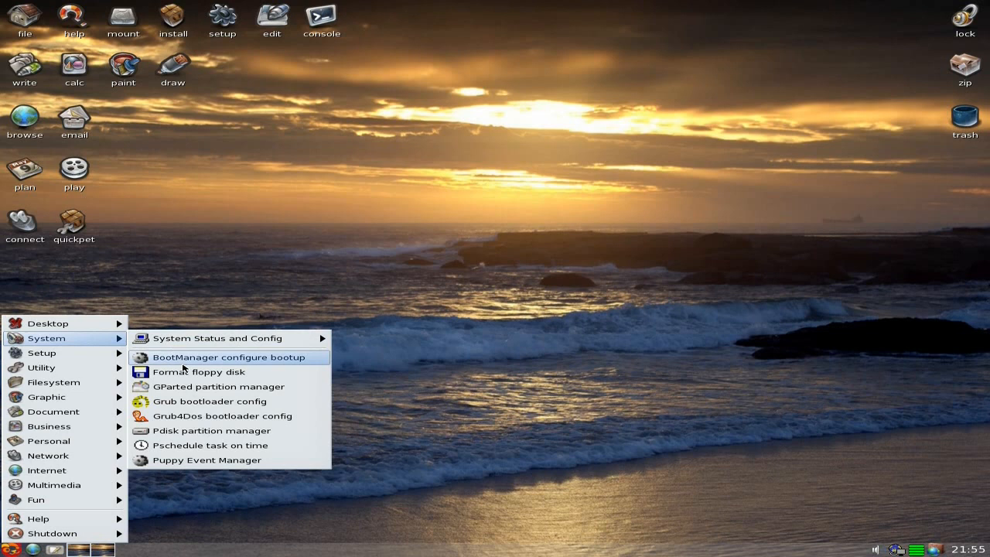
pyautogui.click(182, 387)
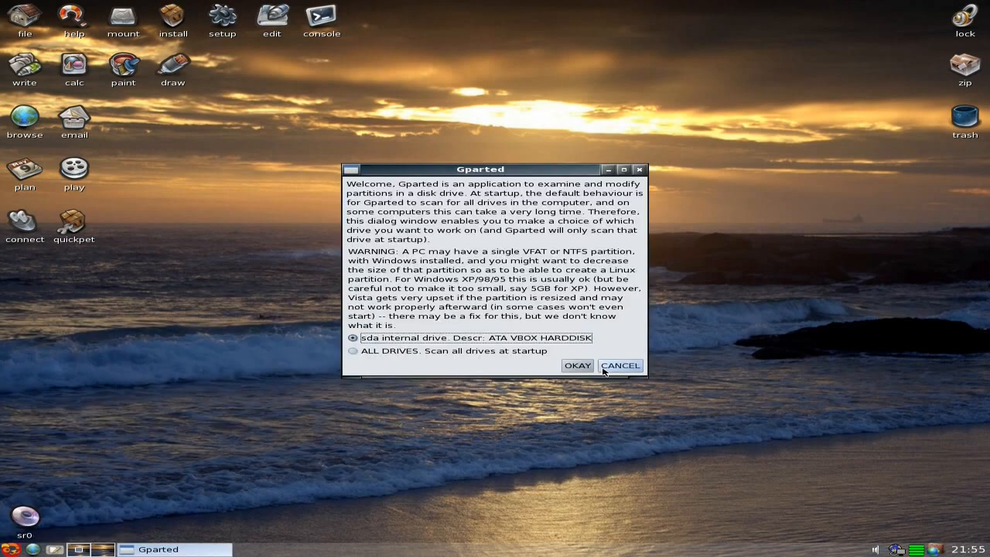
pyautogui.click(577, 366)
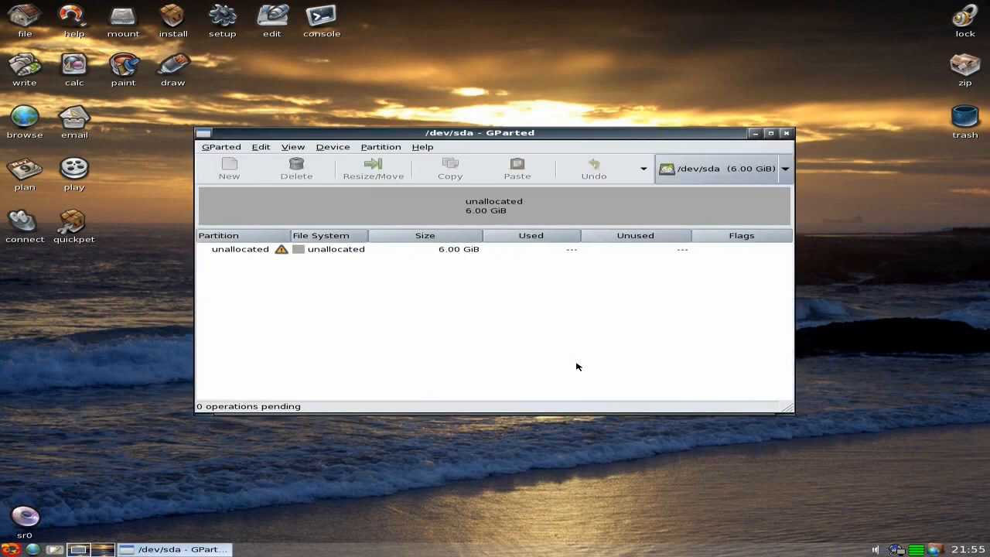
# Create a default MS-DOS partition table on the unallocated /dev/sda disk.
pyautogui.click(358, 251)
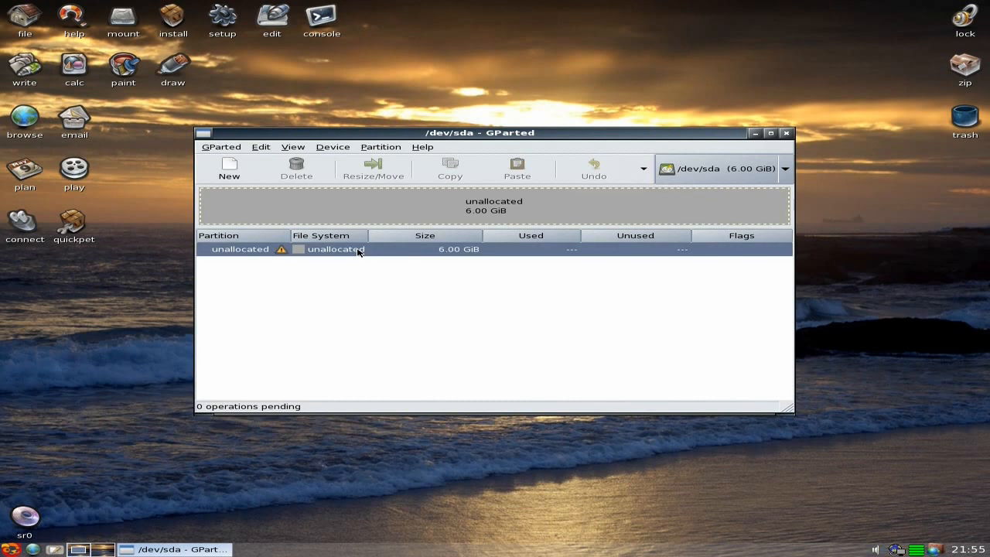
pyautogui.click(333, 150)
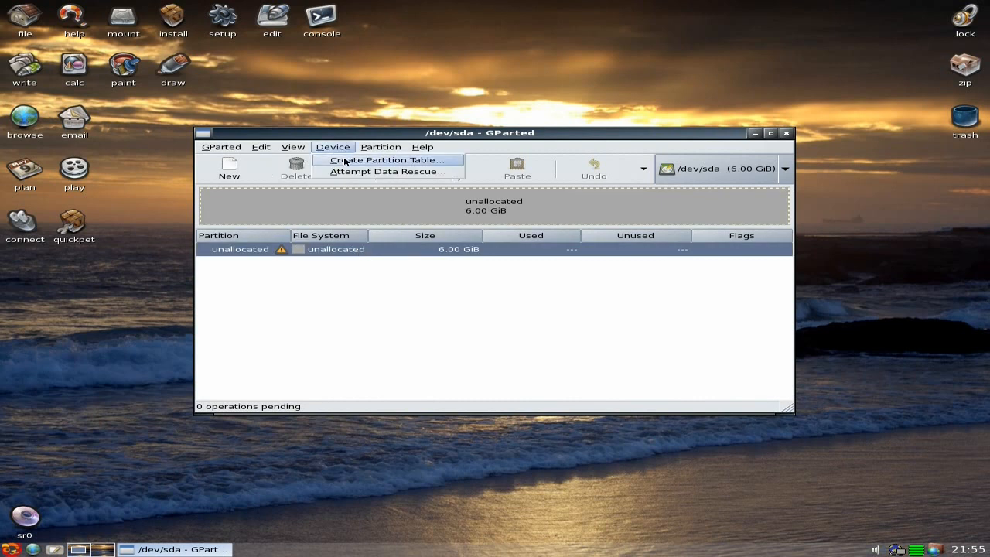
pyautogui.click(346, 161)
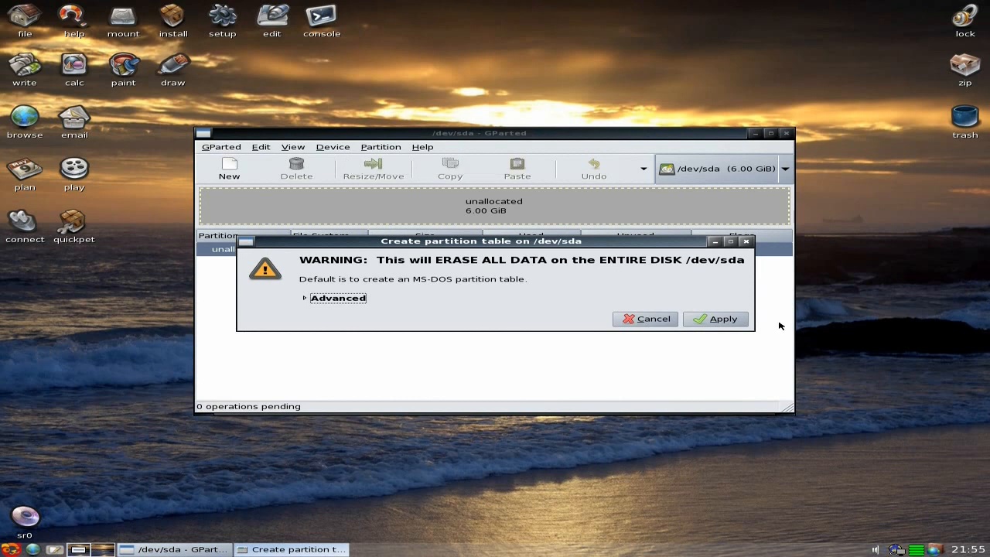
pyautogui.click(720, 320)
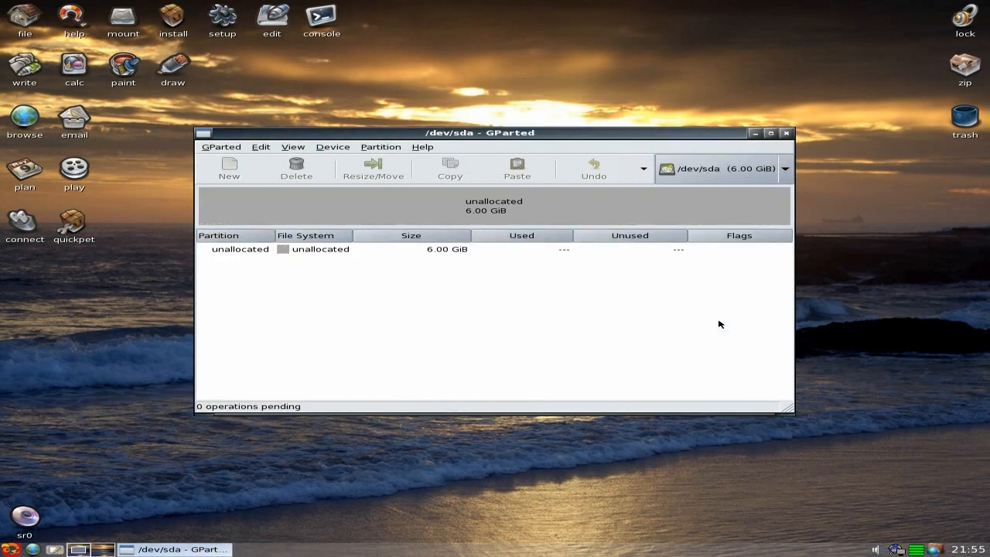
# Add a primary ext4 partition of about 4952 MiB at the start of the unallocated space, leaving about 1191 MiB free after it.
pyautogui.click(320, 253)
pyautogui.rightClick(320, 252)
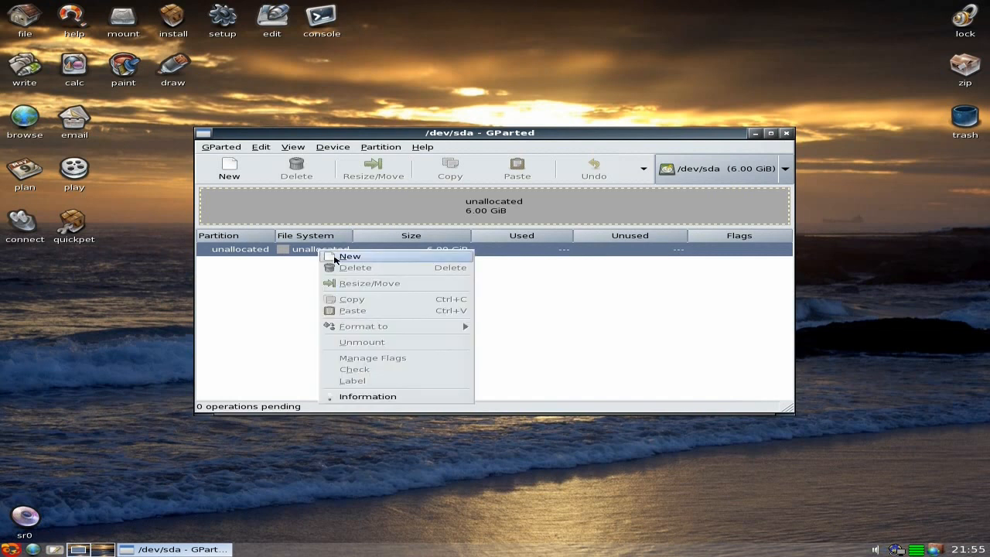
pyautogui.click(348, 256)
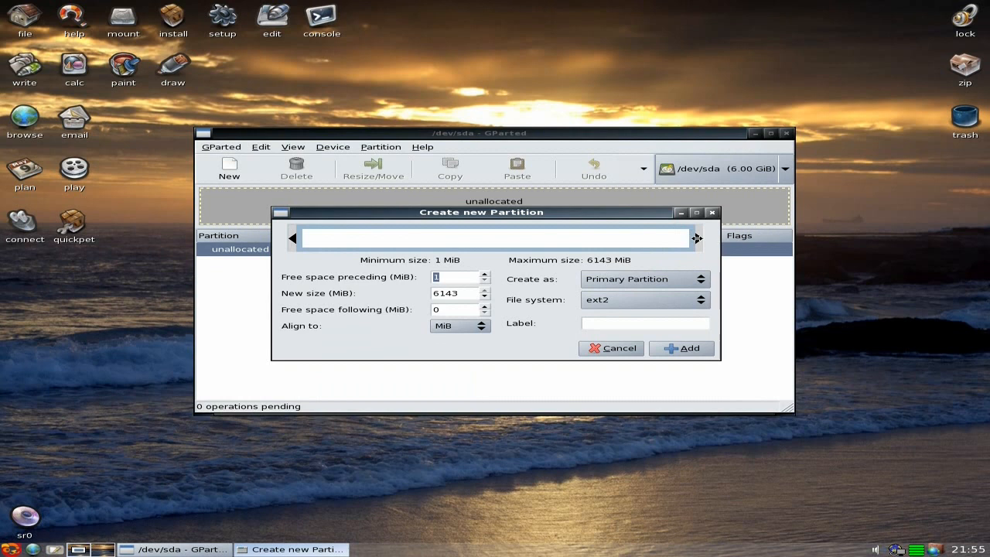
pyautogui.moveTo(696, 238); pyautogui.dragTo(621, 239)
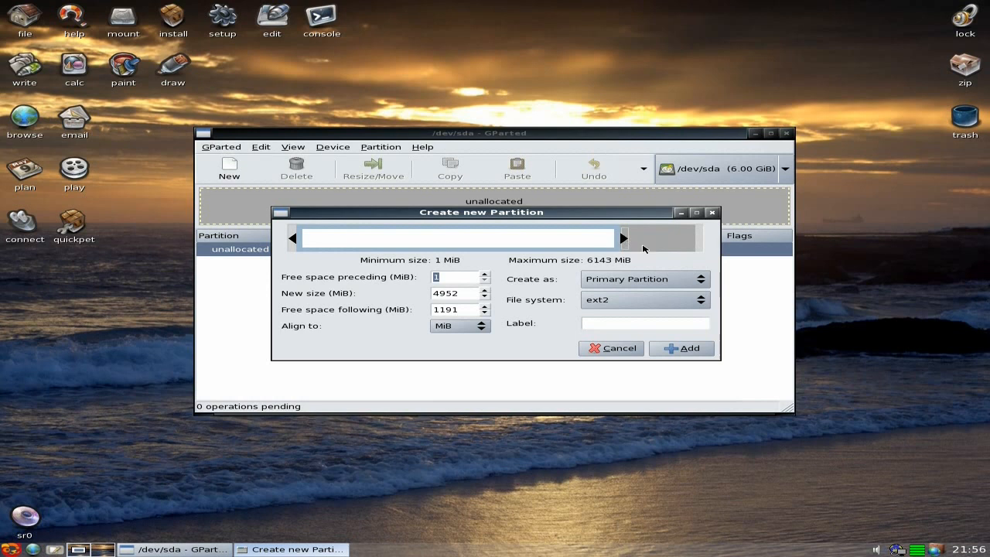
pyautogui.click(701, 303)
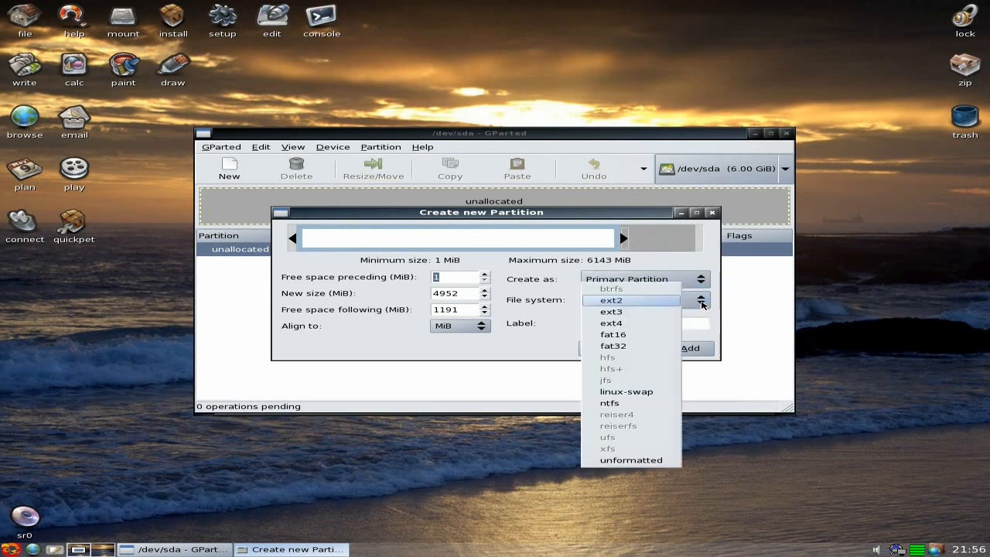
pyautogui.click(636, 323)
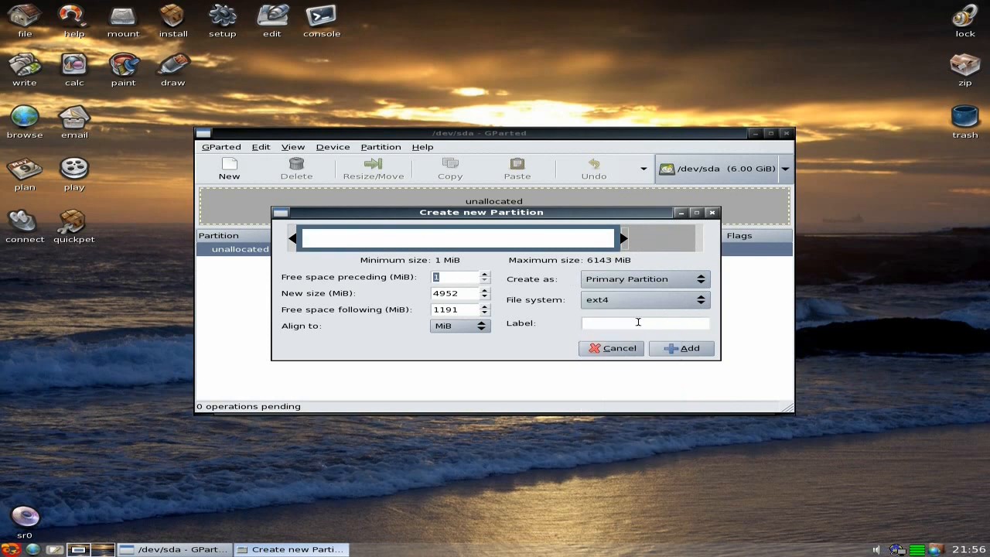
pyautogui.click(685, 348)
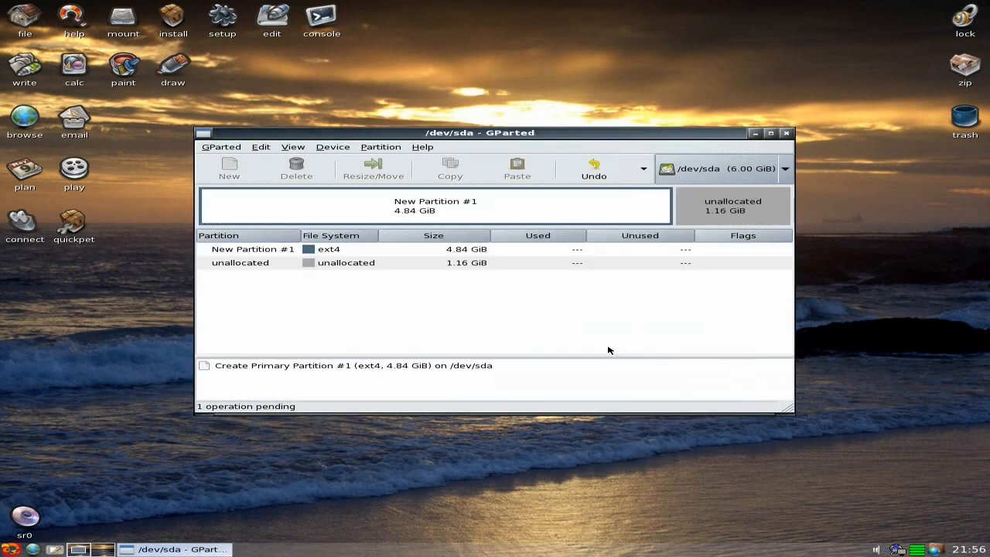
# Add a primary linux-swap partition that fills the remaining 1191 MiB of unallocated space.
pyautogui.rightClick(326, 267)
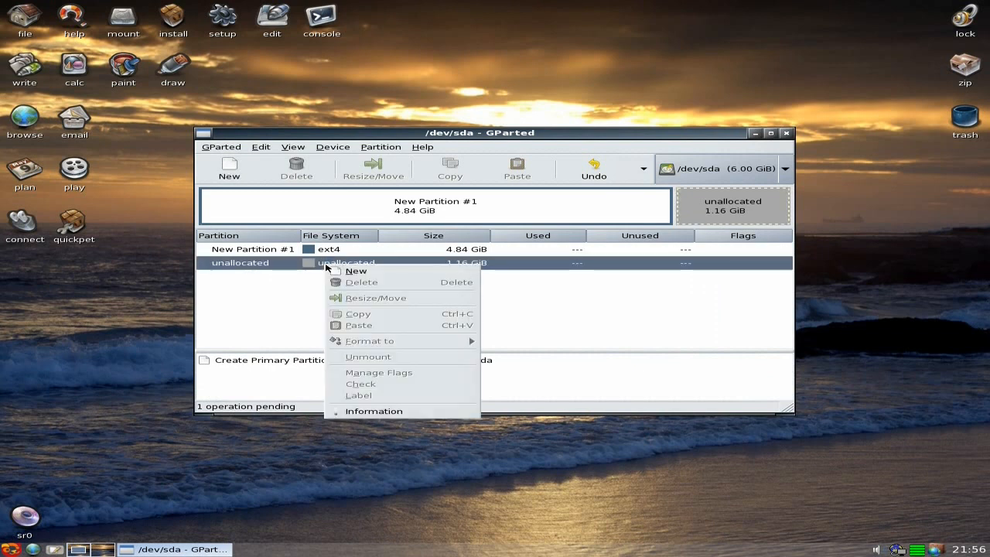
pyautogui.click(343, 271)
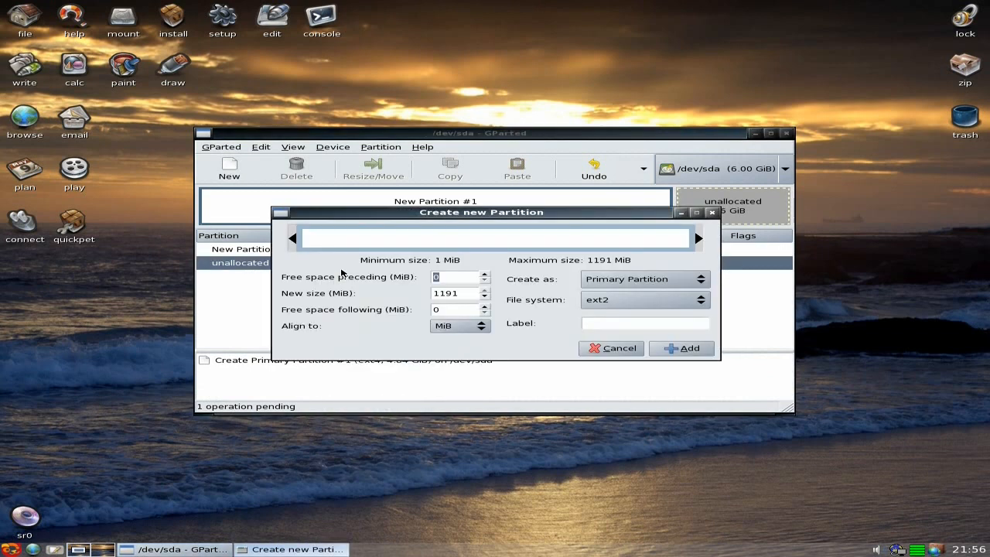
pyautogui.click(701, 283)
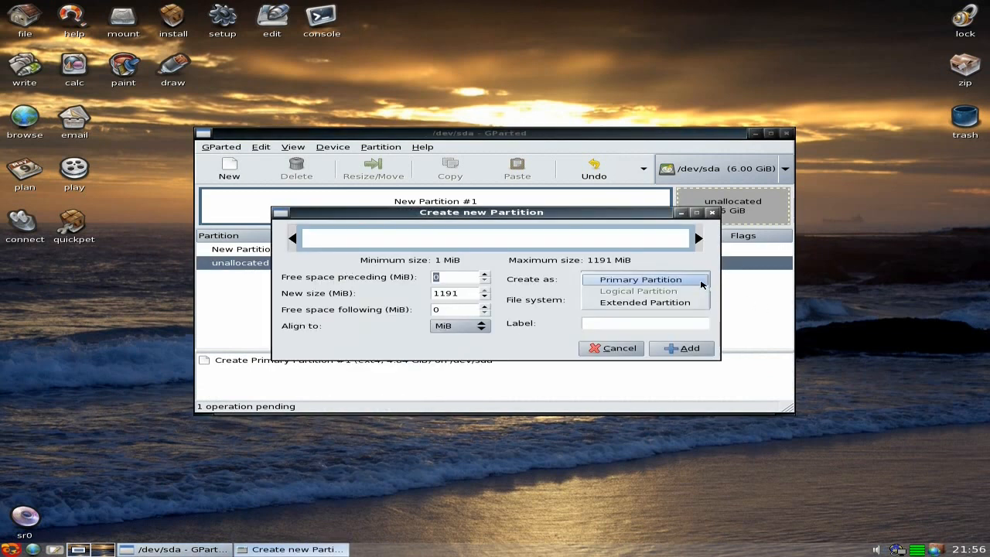
pyautogui.click(702, 283)
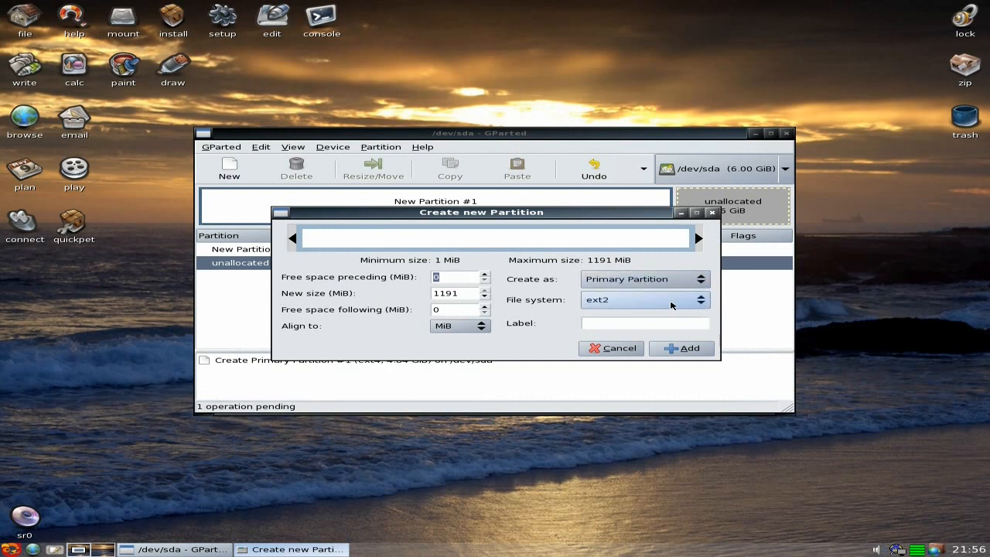
pyautogui.click(702, 303)
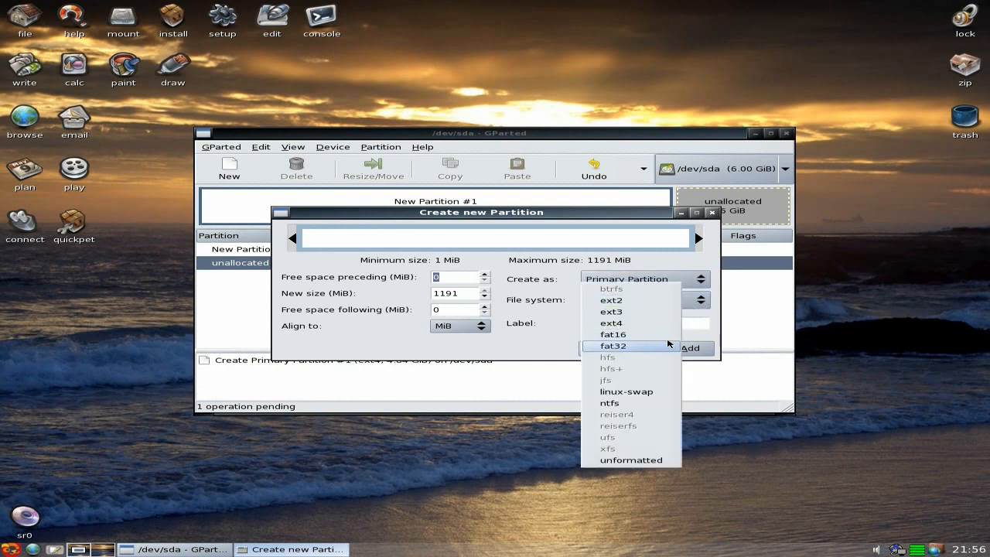
pyautogui.click(652, 391)
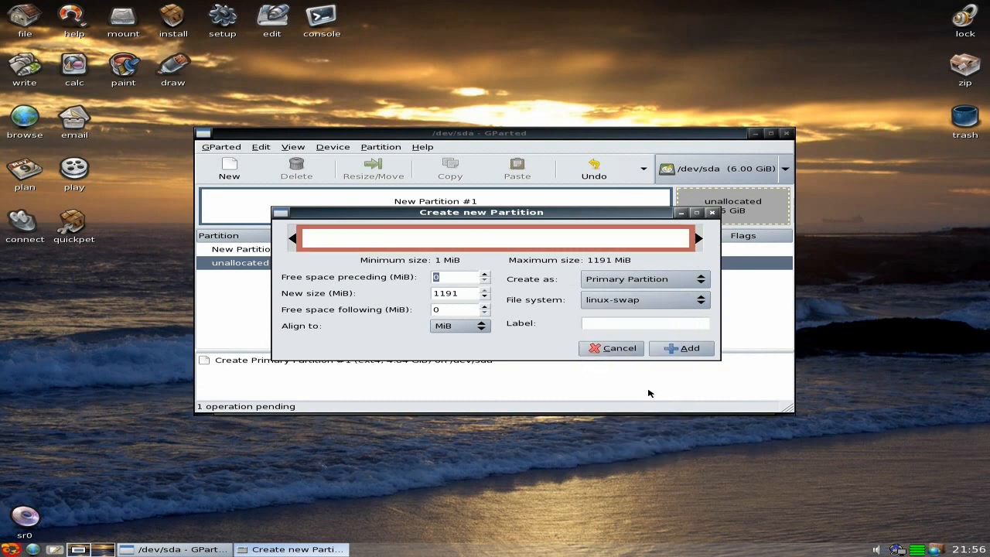
pyautogui.click(676, 349)
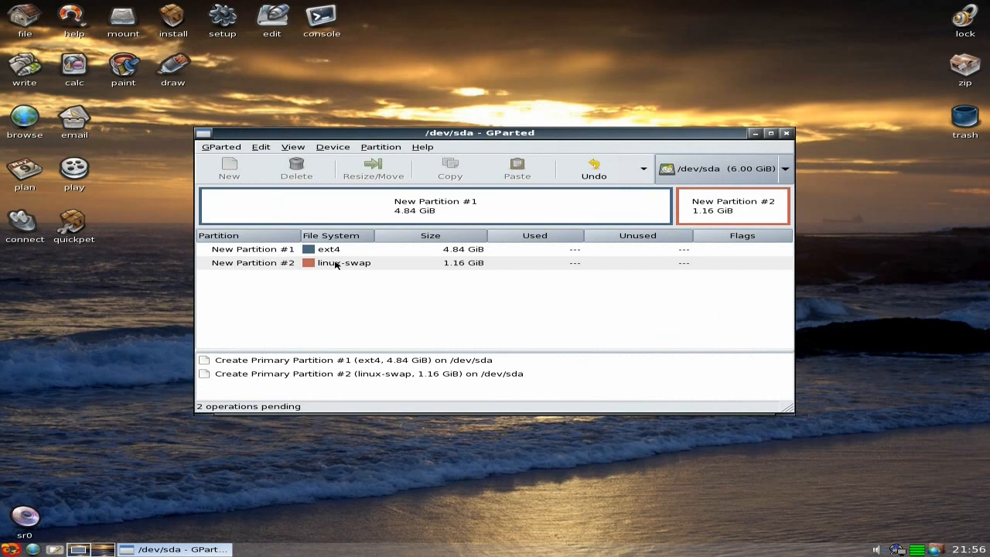
# Apply the two pending partition operations to /dev/sda and close the partition manager.
pyautogui.click(642, 175)
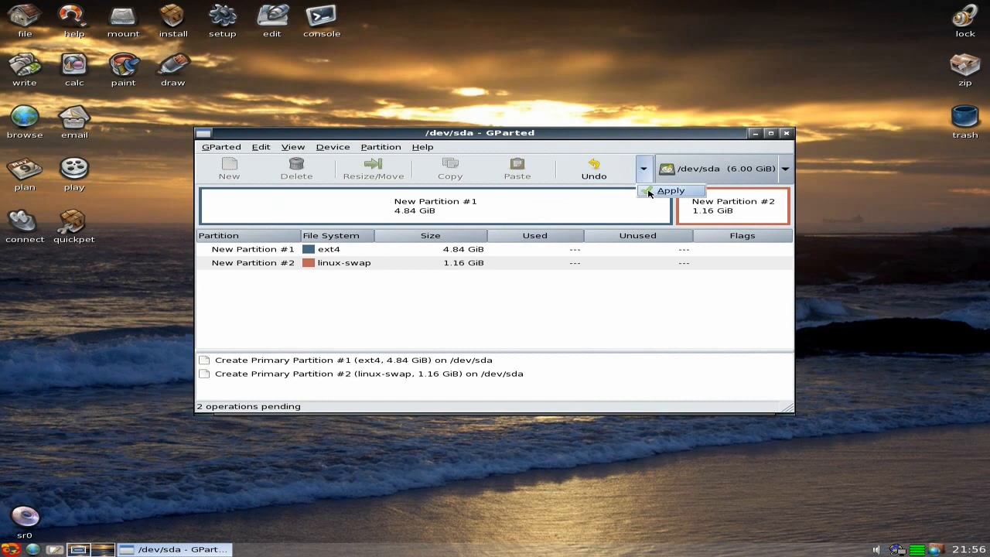
pyautogui.click(650, 193)
pyautogui.click(654, 313)
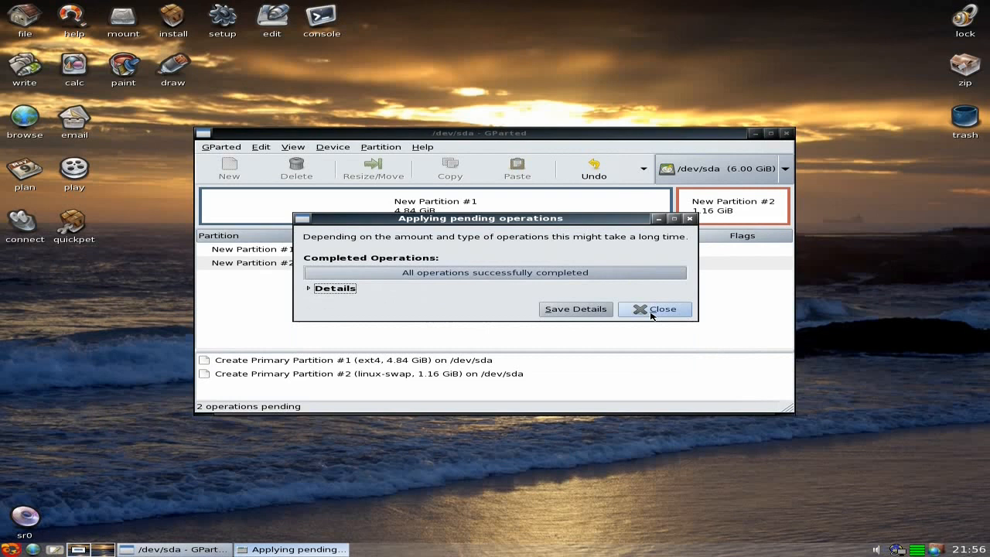
pyautogui.click(653, 310)
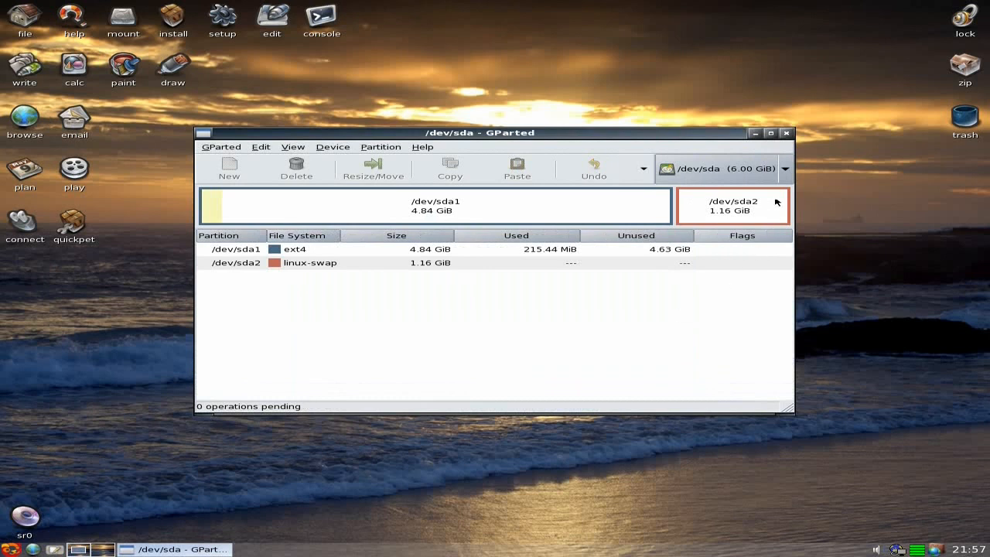
pyautogui.click(786, 134)
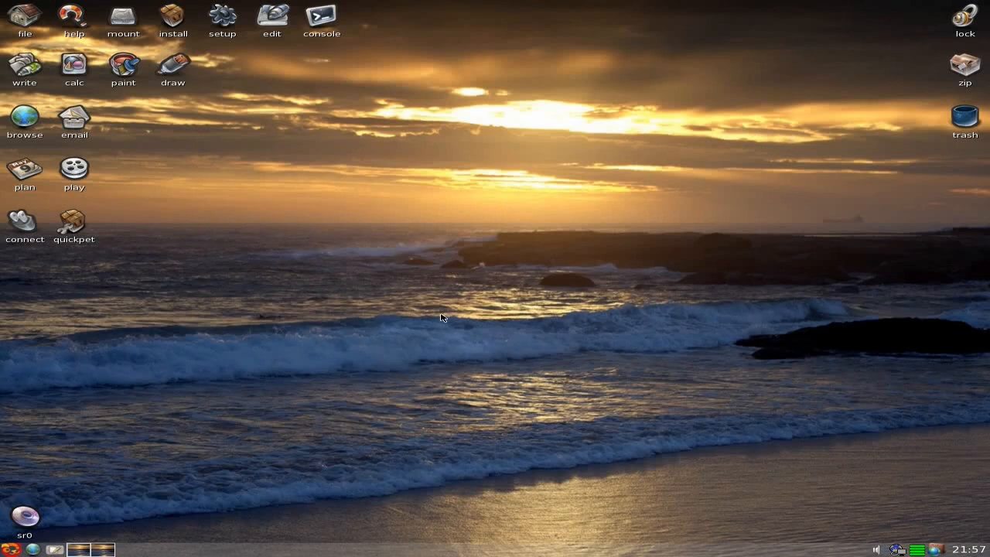
# Run the Puppy Universal Installer, with Internal (IDE or SATA) hard drive as the target media and sda as the drive.
pyautogui.click(169, 17)
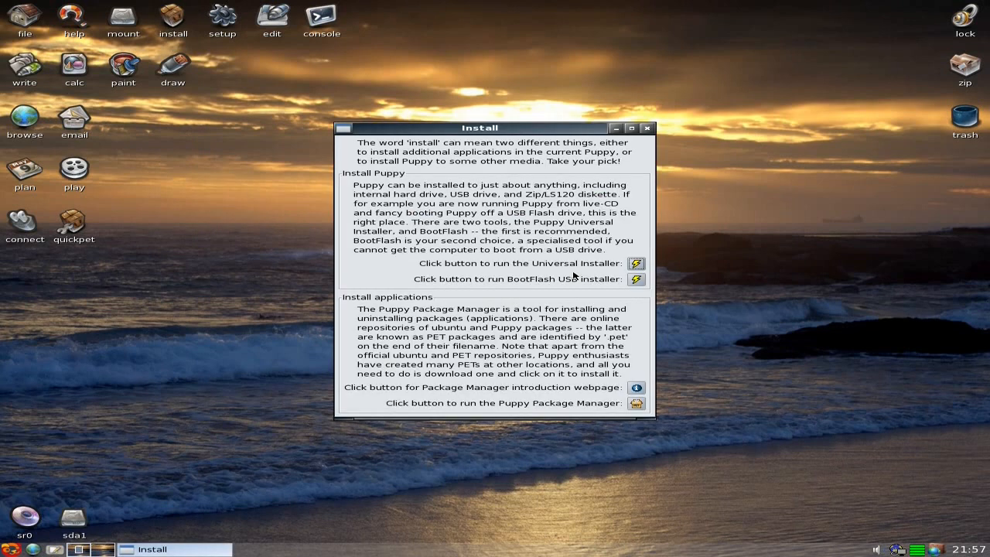
pyautogui.click(636, 265)
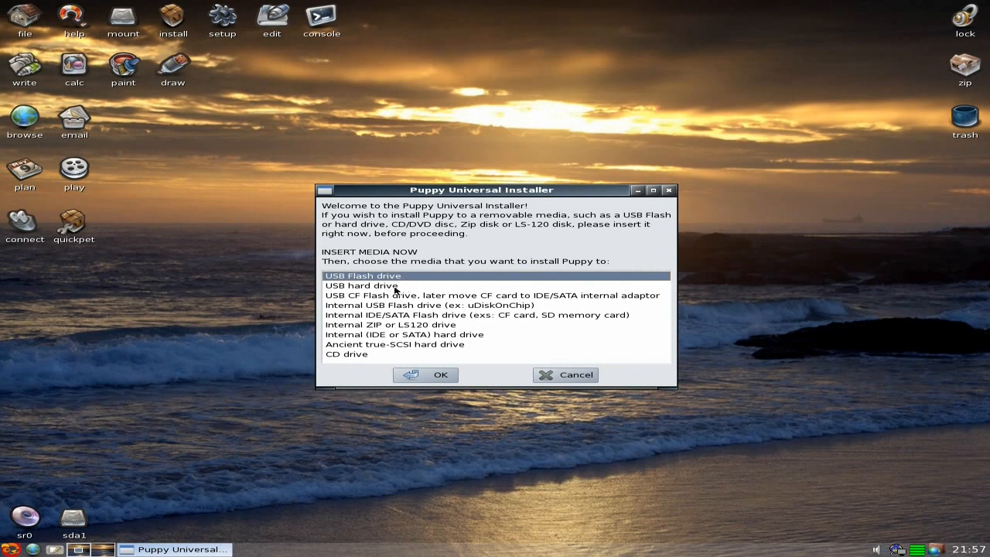
pyautogui.click(373, 336)
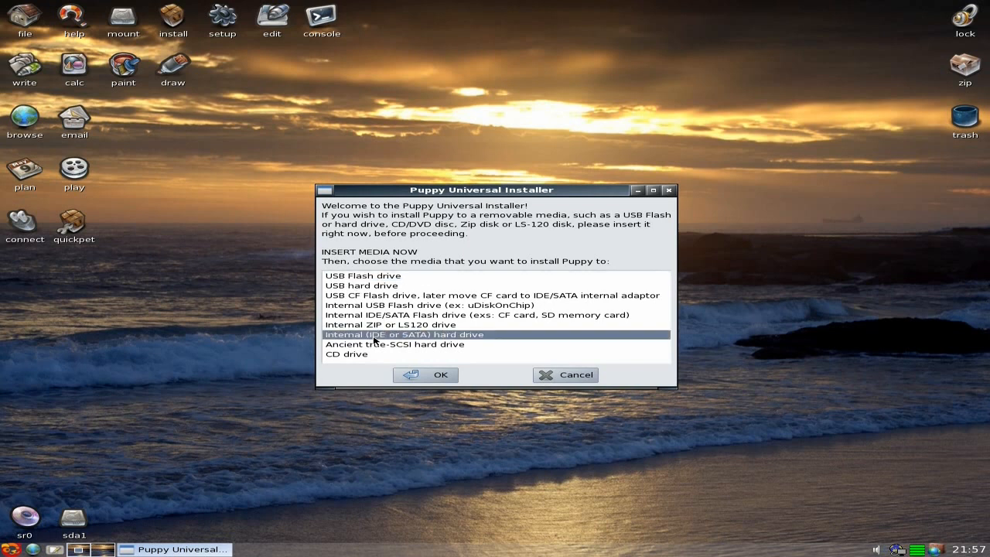
pyautogui.click(418, 376)
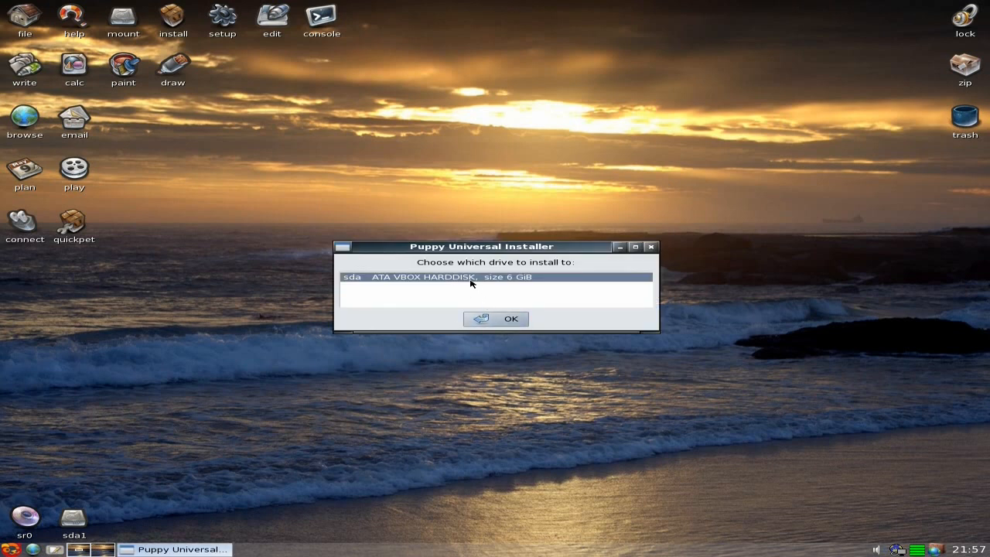
pyautogui.click(504, 322)
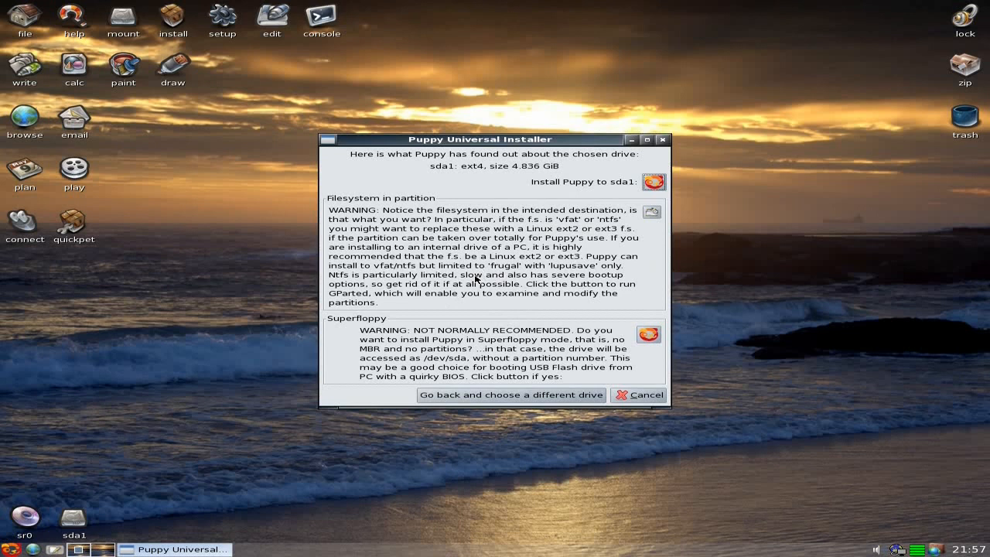
# Choose sda1 as the partition to install Puppy to, with the live-CD as the source of the Puppy files.
pyautogui.click(652, 183)
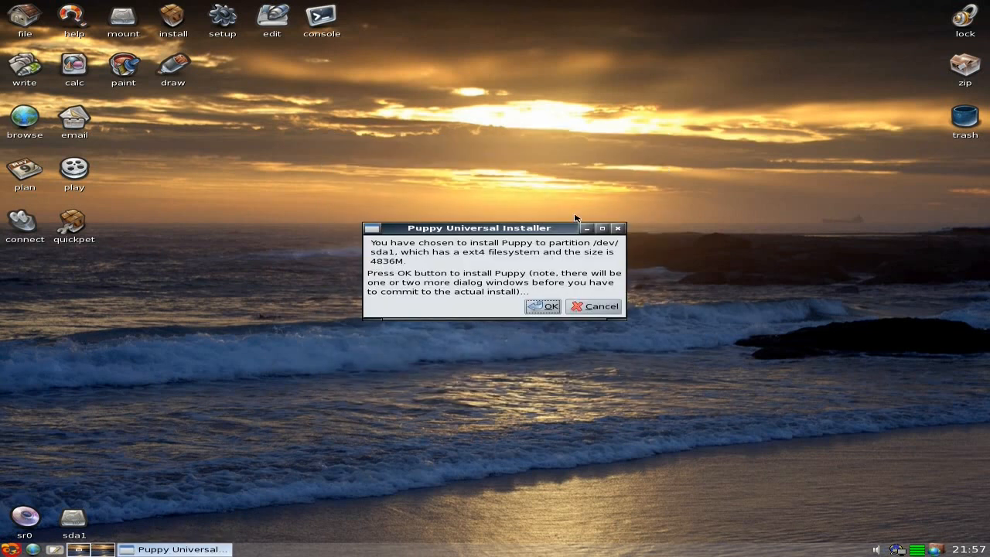
pyautogui.click(546, 307)
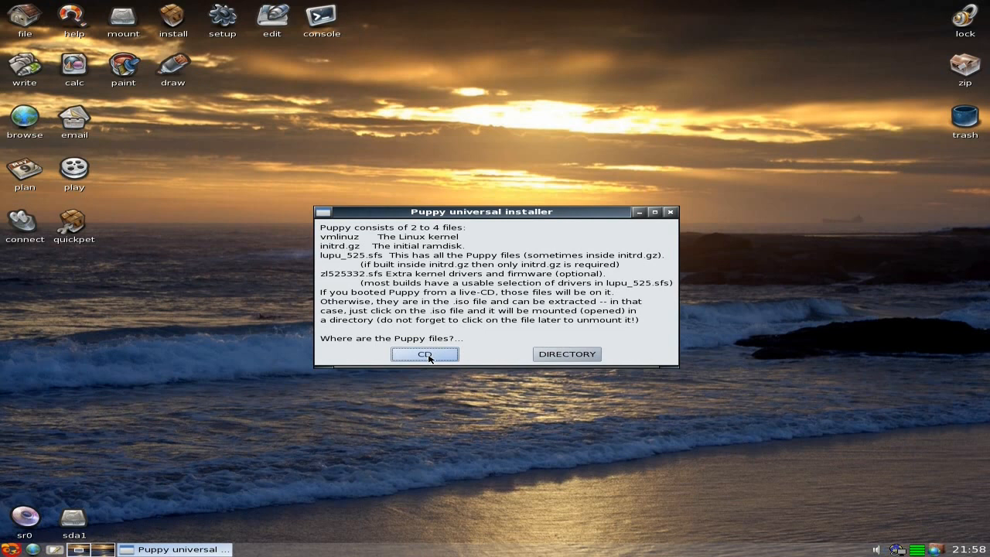
pyautogui.click(425, 354)
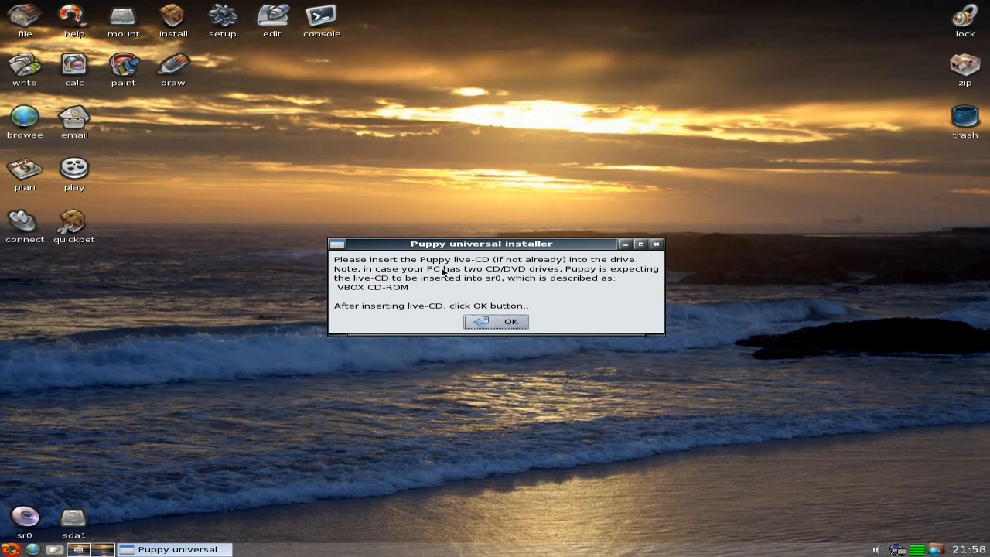
pyautogui.click(484, 321)
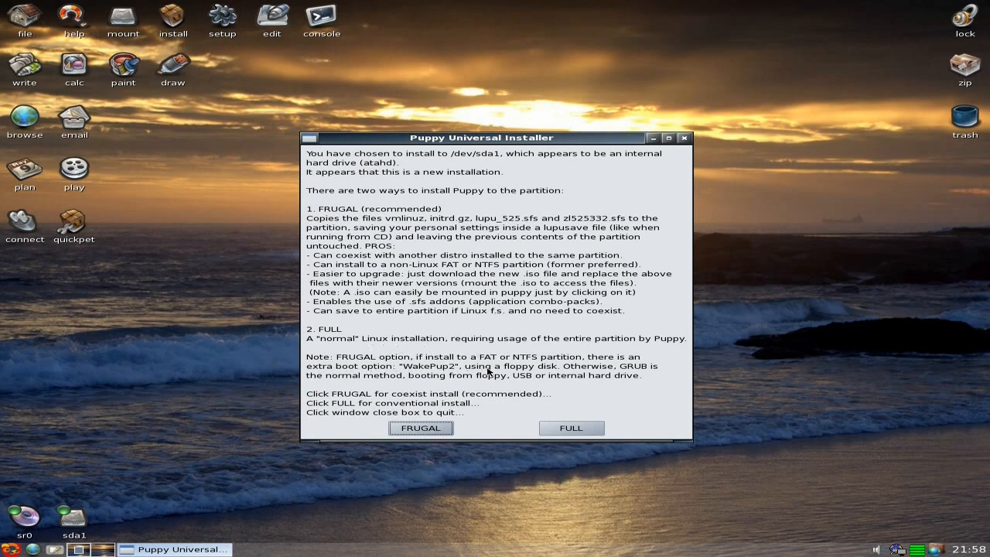
# Choose the FULL installation type for installing Puppy to /dev/sda1.
pyautogui.click(571, 428)
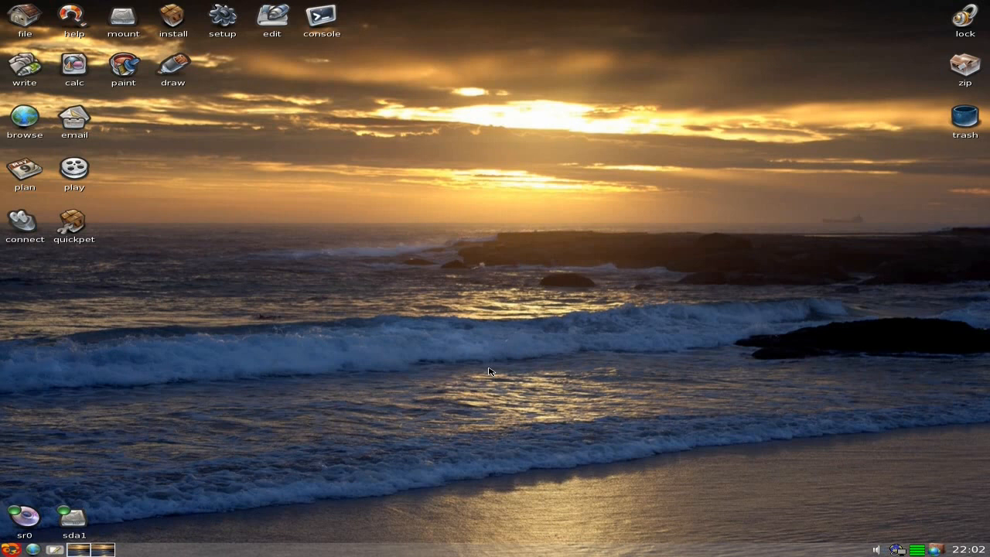
# Check the system load and running processes in the Htop system process viewer during the installation, and close the viewer.
pyautogui.rightClick(436, 206)
pyautogui.moveTo(458, 221)
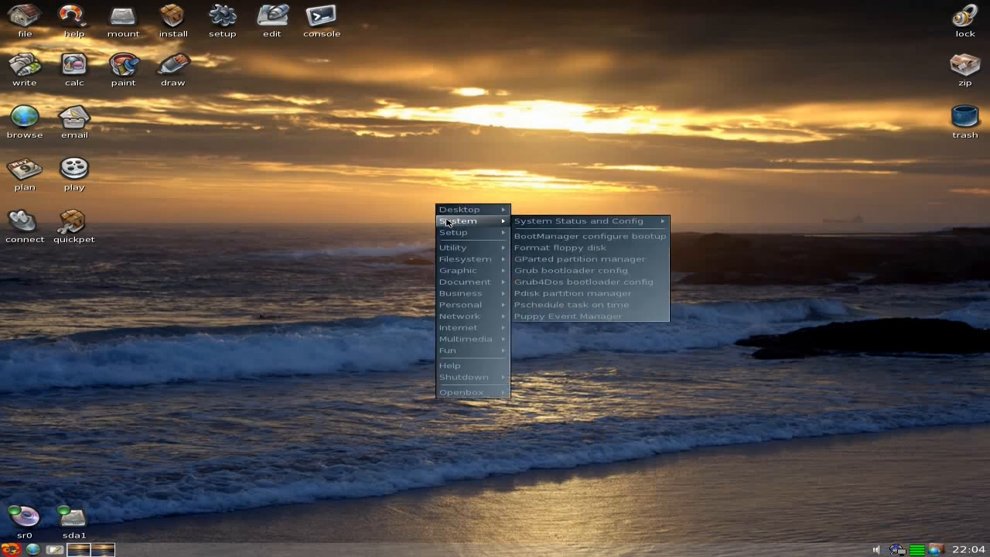
pyautogui.moveTo(656, 225)
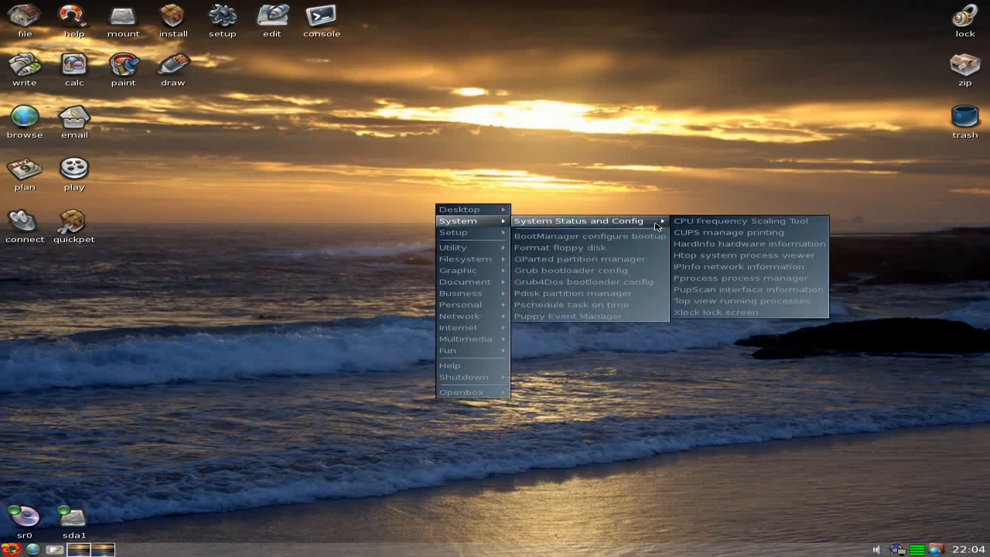
pyautogui.click(723, 256)
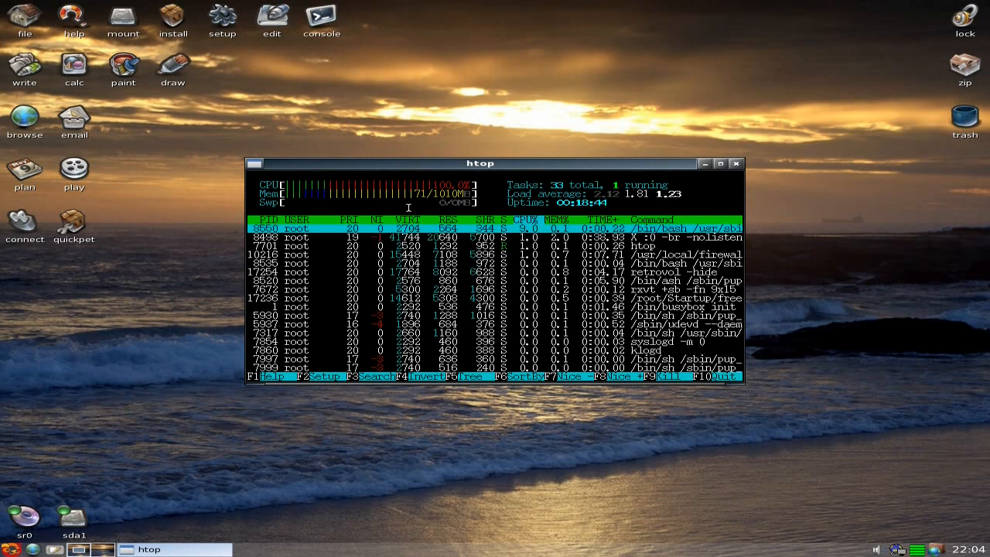
pyautogui.click(736, 164)
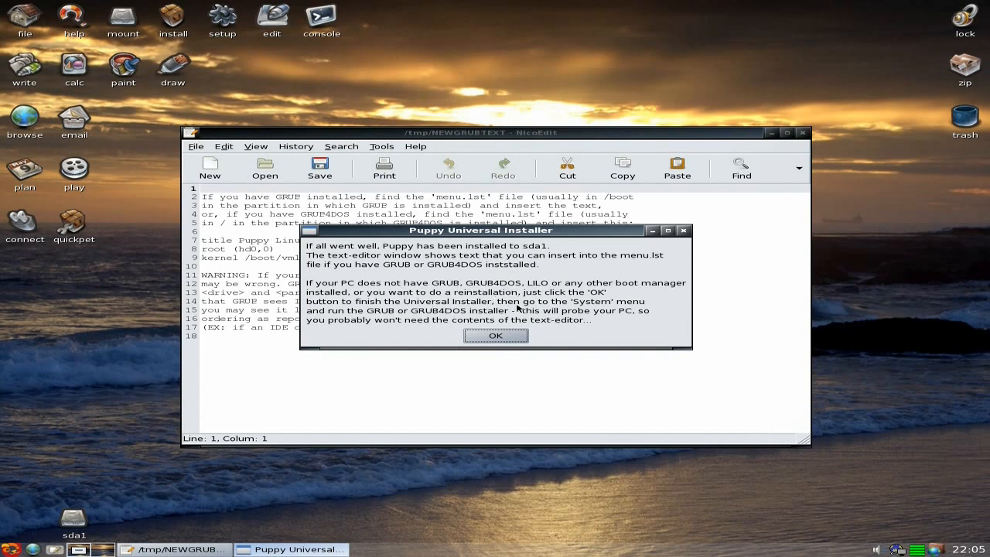
# Finish the Universal Installer and close the NEWGRUBTEXT file with the sample GRUB menu entry.
pyautogui.click(509, 336)
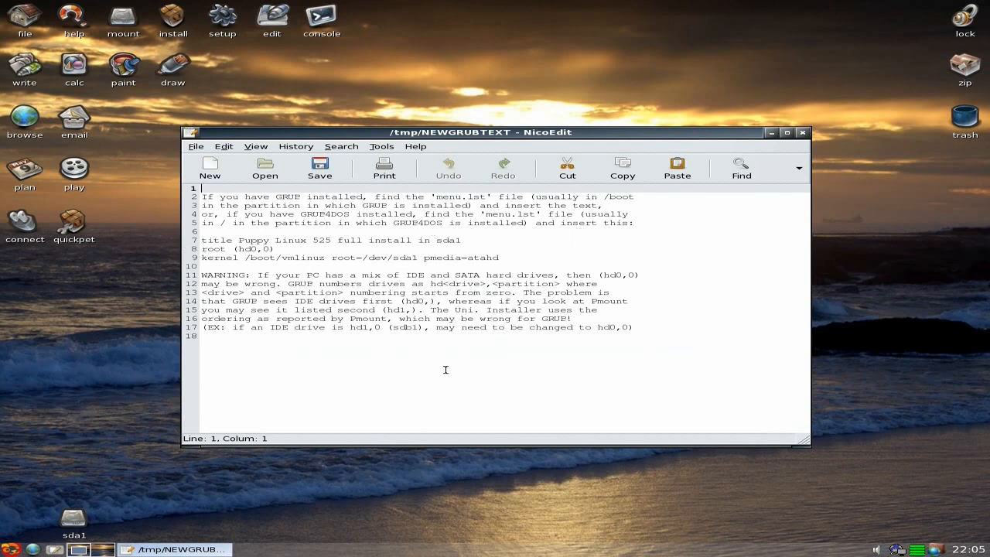
pyautogui.click(803, 133)
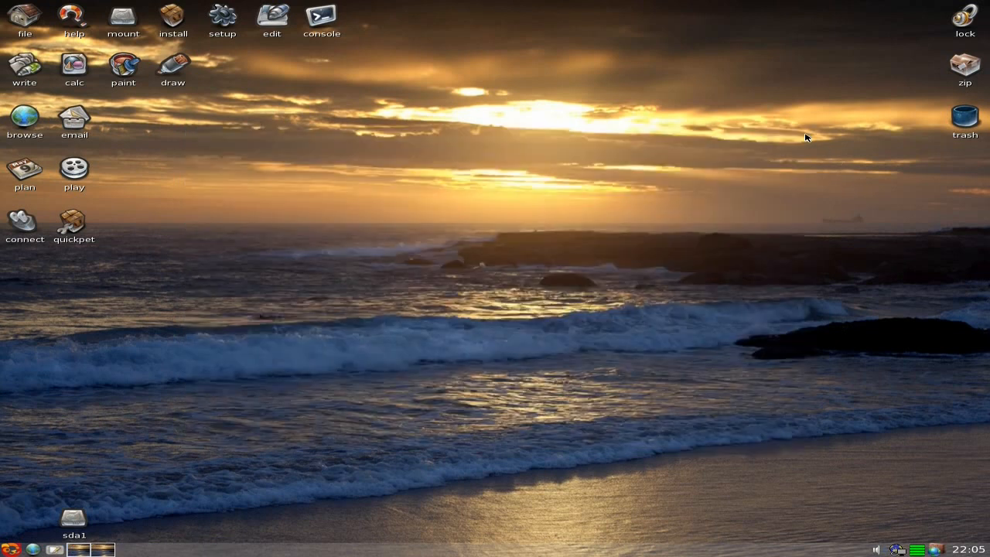
# Run the Grub bootloader config with the simple automatic installation and answer the frame buffer console question.
pyautogui.click(9, 550)
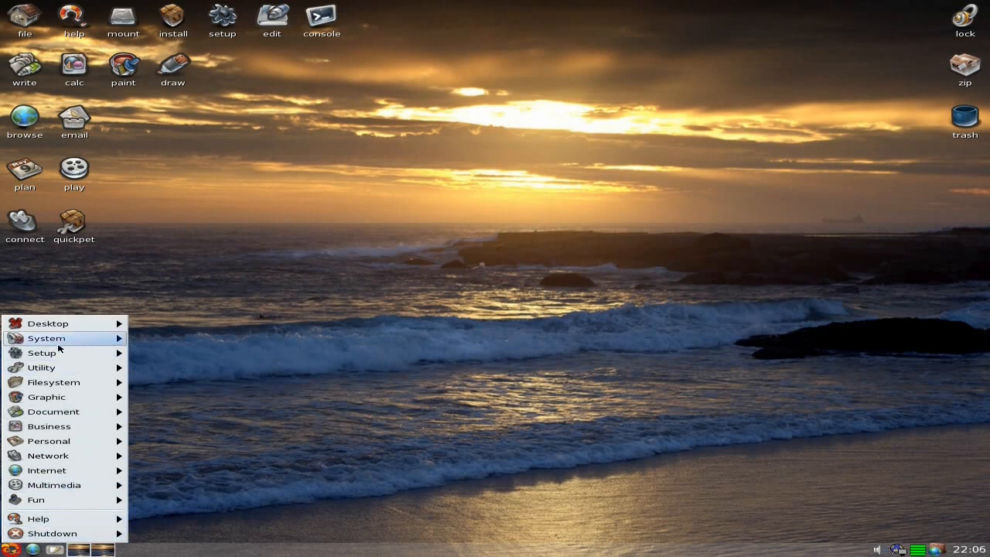
pyautogui.moveTo(58, 347)
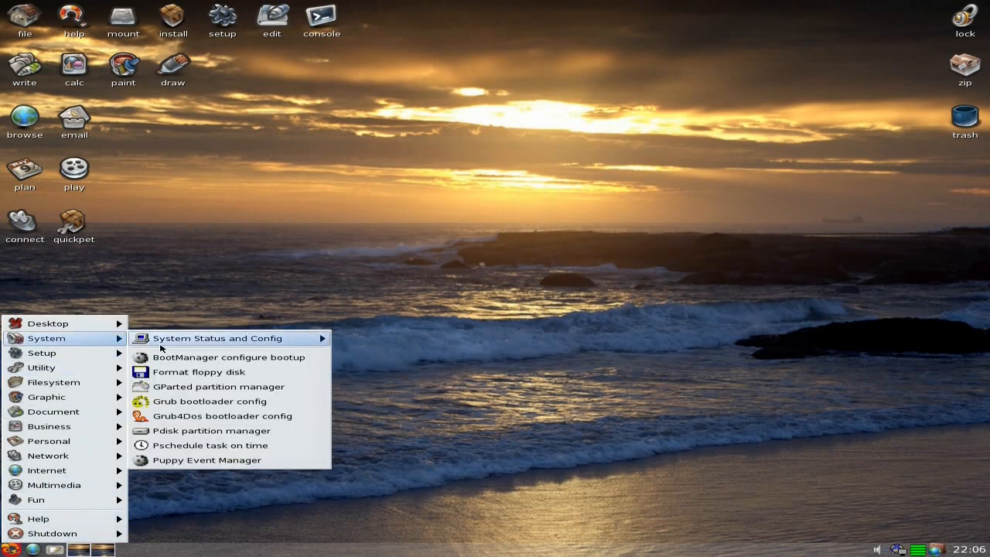
pyautogui.click(193, 404)
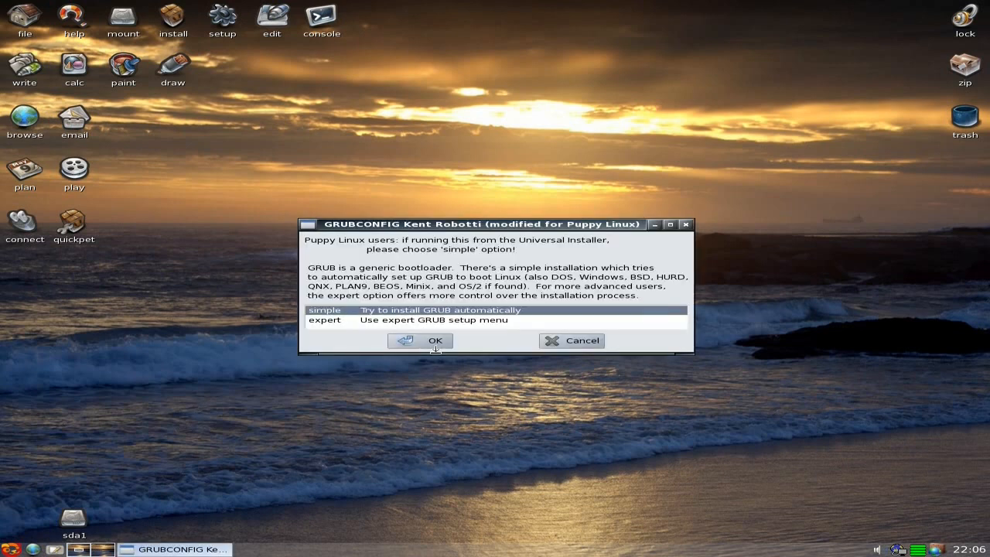
pyautogui.click(435, 342)
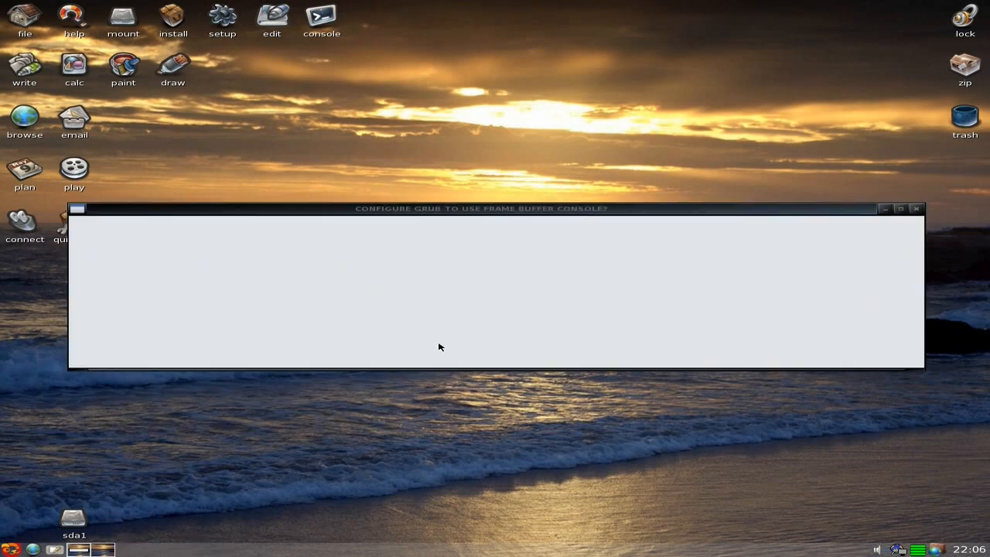
pyautogui.click(364, 358)
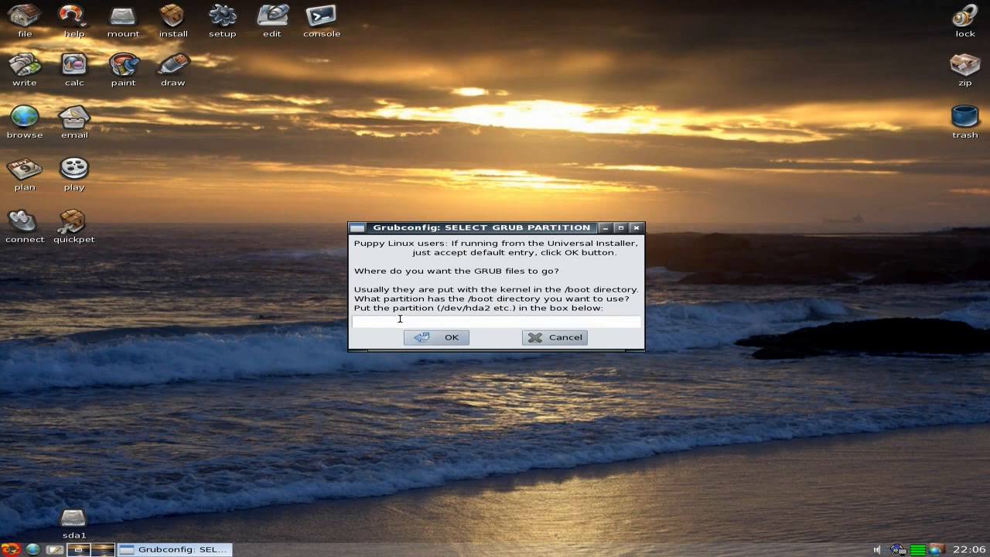
# Put the GRUB files on /dev/sda1 and install GRUB to the Master Boot Record.
pyautogui.write('/dev/sda1')
pyautogui.click(438, 341)
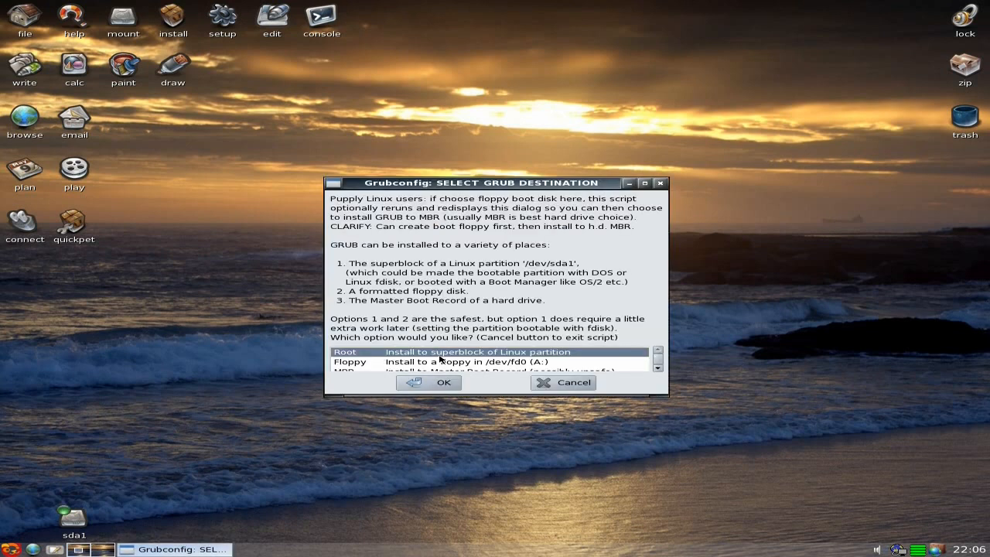
pyautogui.scroll(-1, 447, 361)
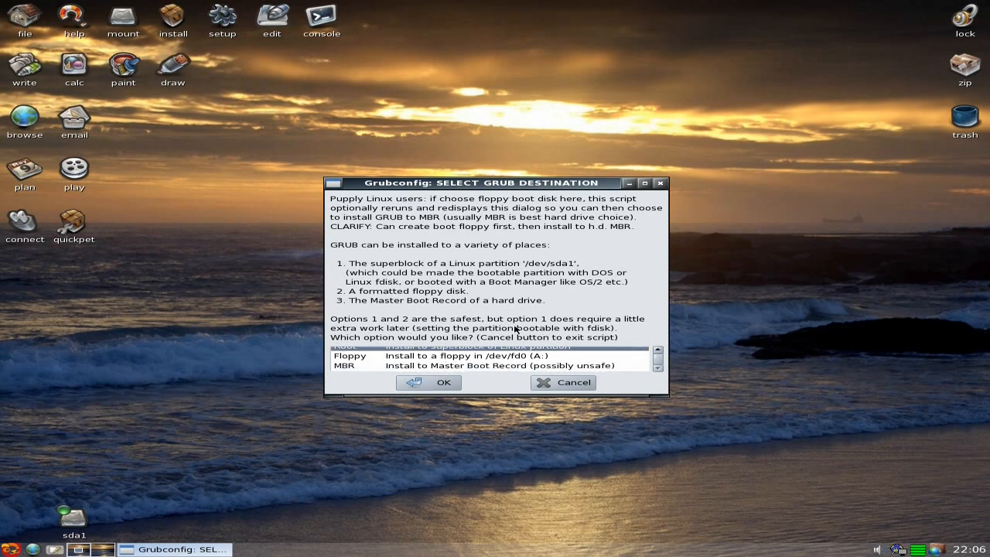
pyautogui.click(469, 367)
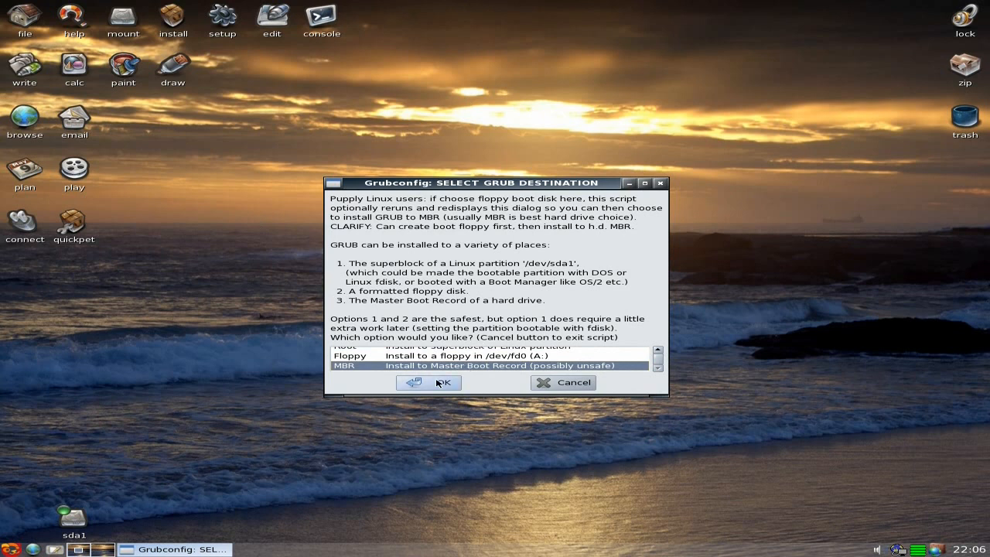
pyautogui.click(438, 382)
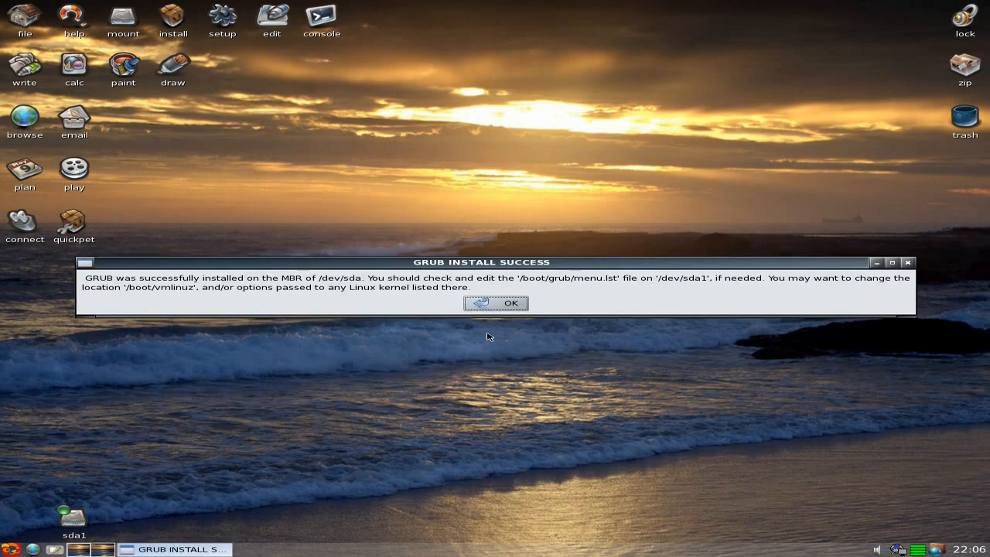
pyautogui.click(499, 304)
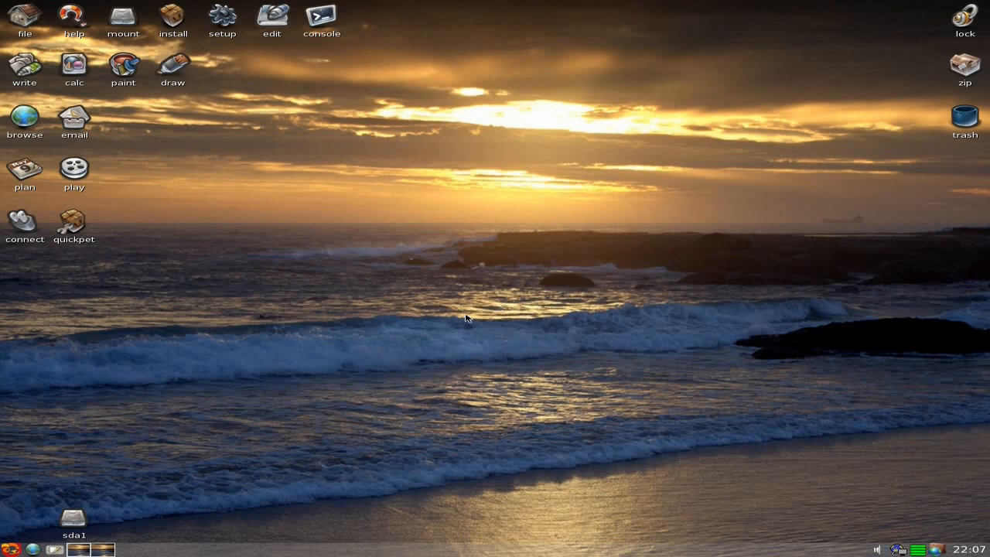
# Reboot the computer.
pyautogui.click(11, 549)
pyautogui.moveTo(25, 533)
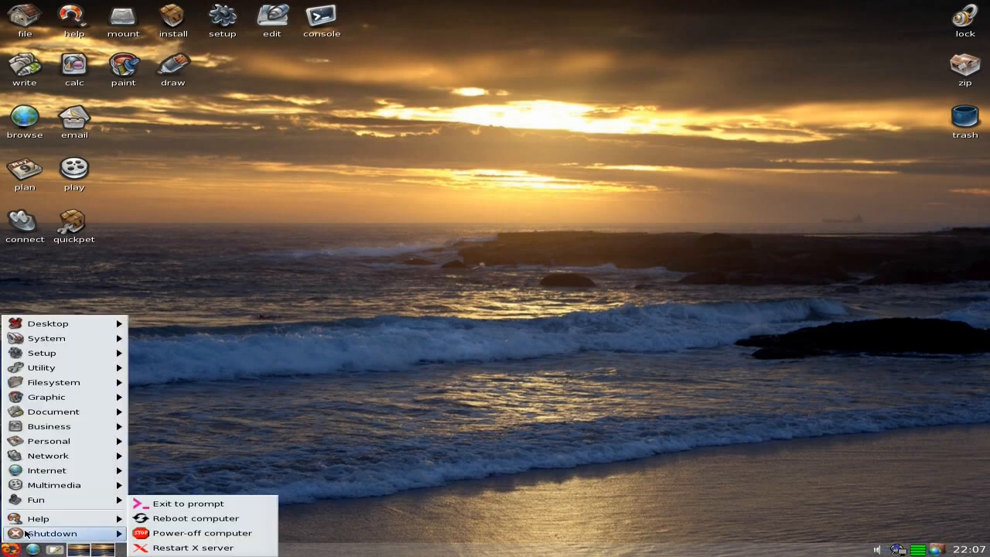
pyautogui.click(170, 523)
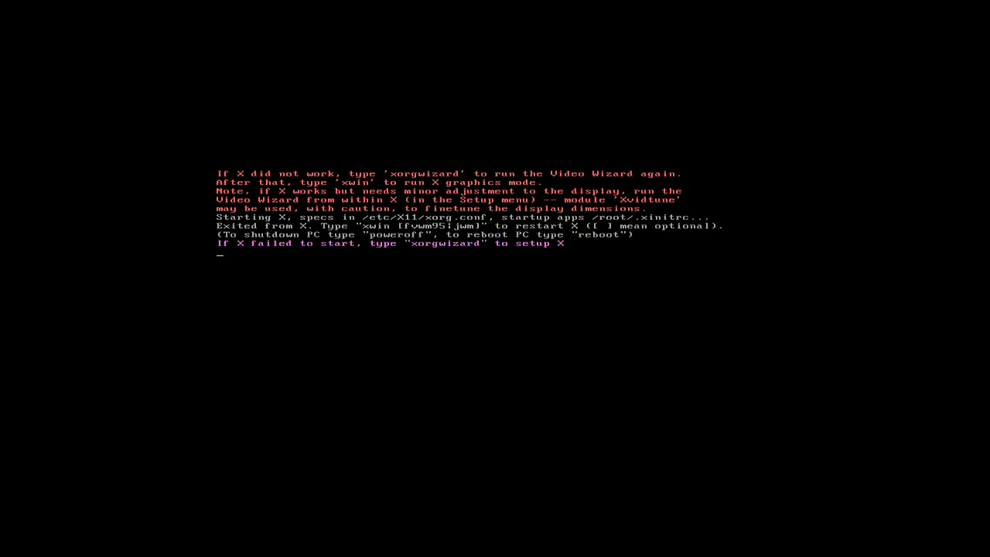